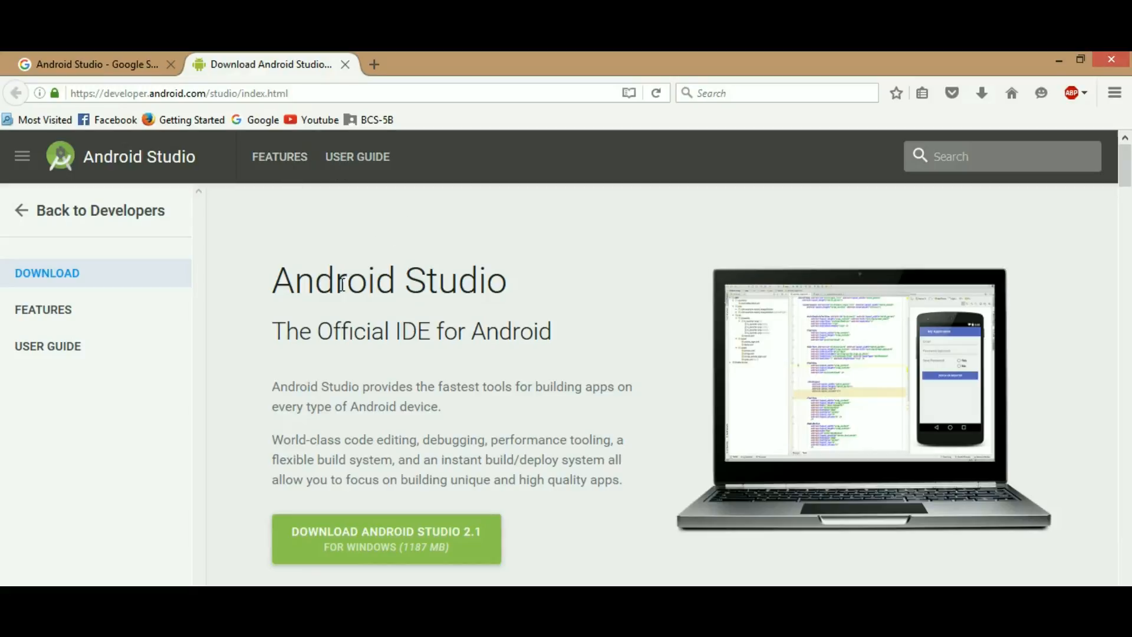
Accept the terms and conditions and start downloading Android Studio 2.1 for Windows from its official page
click(100, 66)
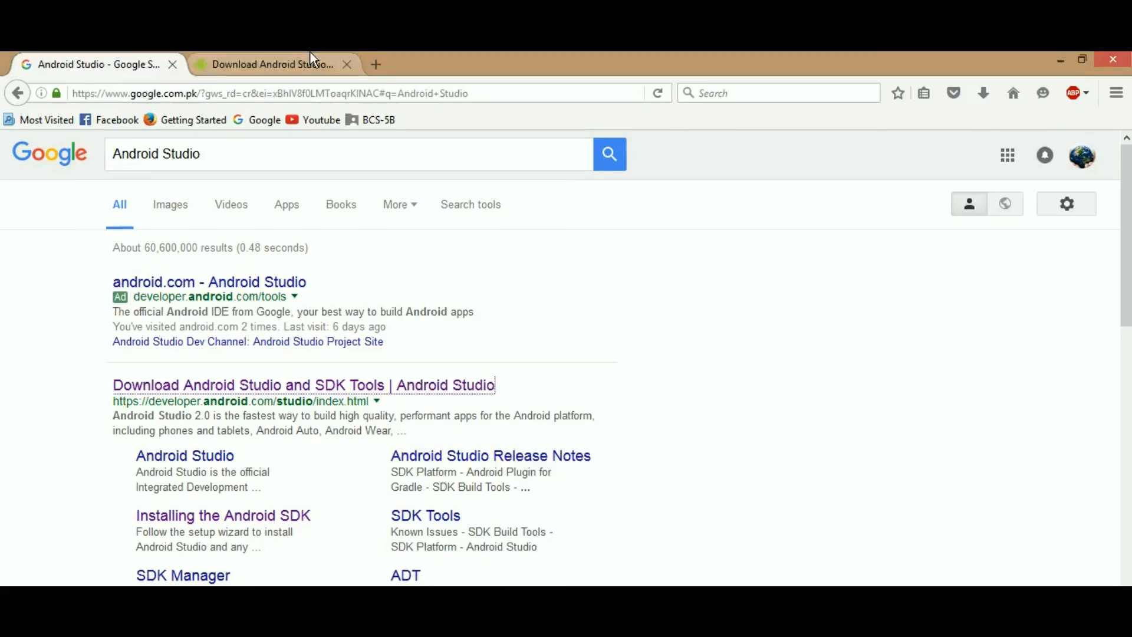
click(310, 55)
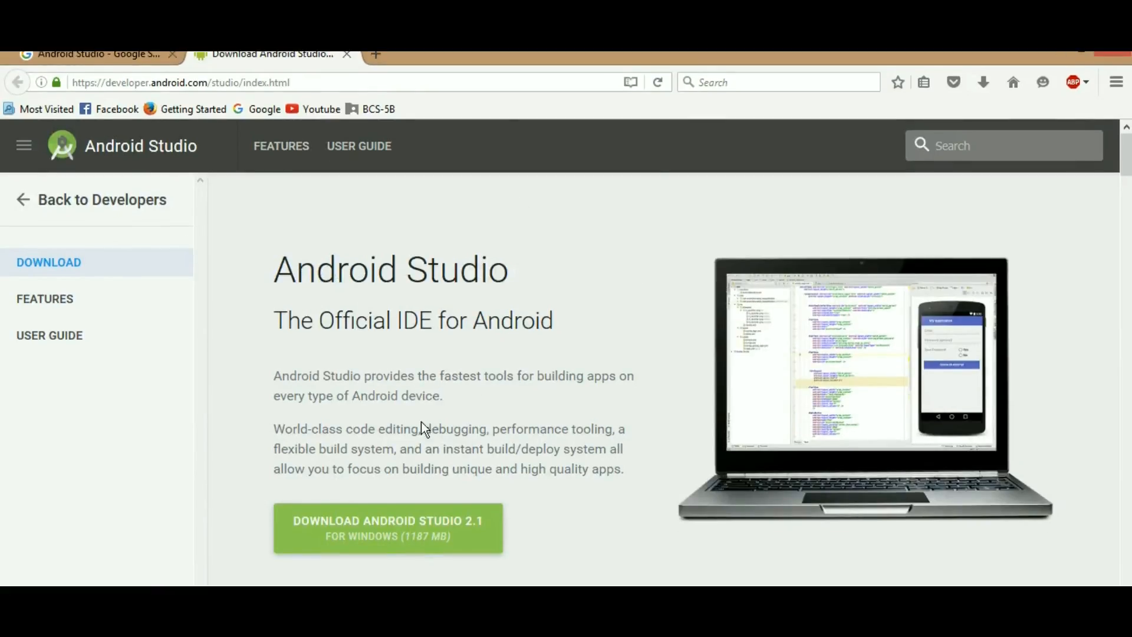
scroll(421, 467, down, 3)
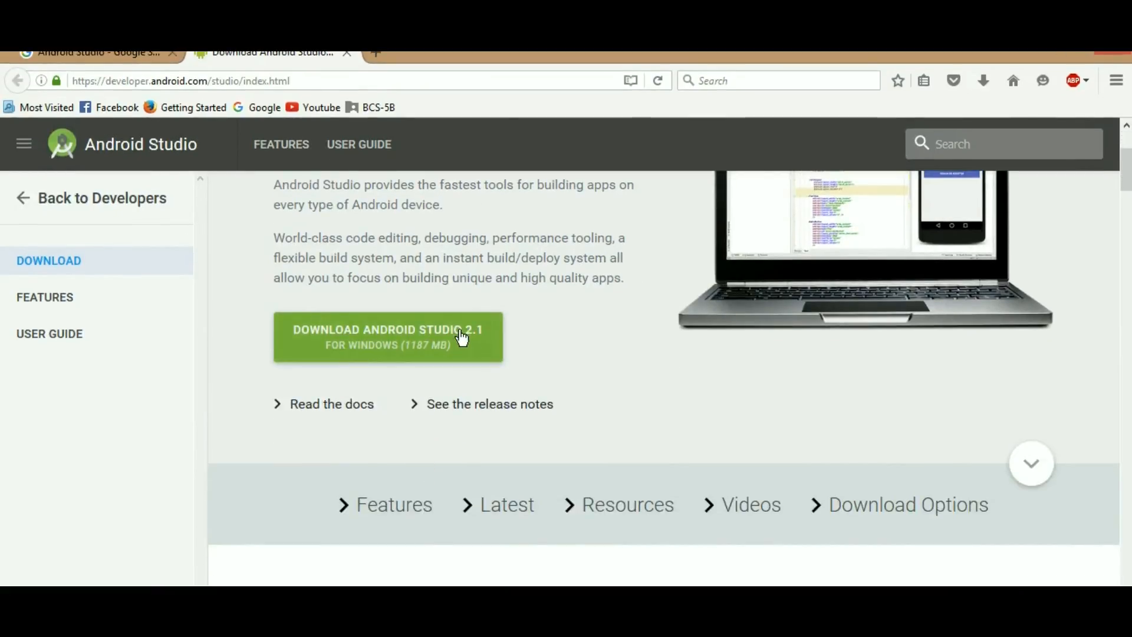
click(440, 339)
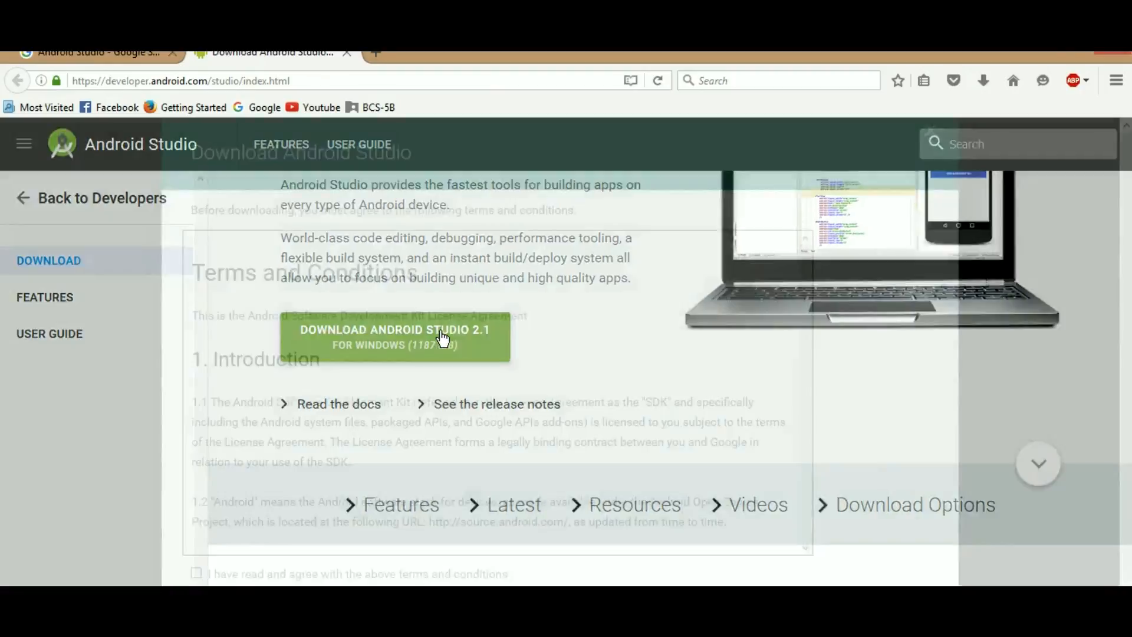
scroll(400, 332, down, 1)
scroll(400, 331, down, 3)
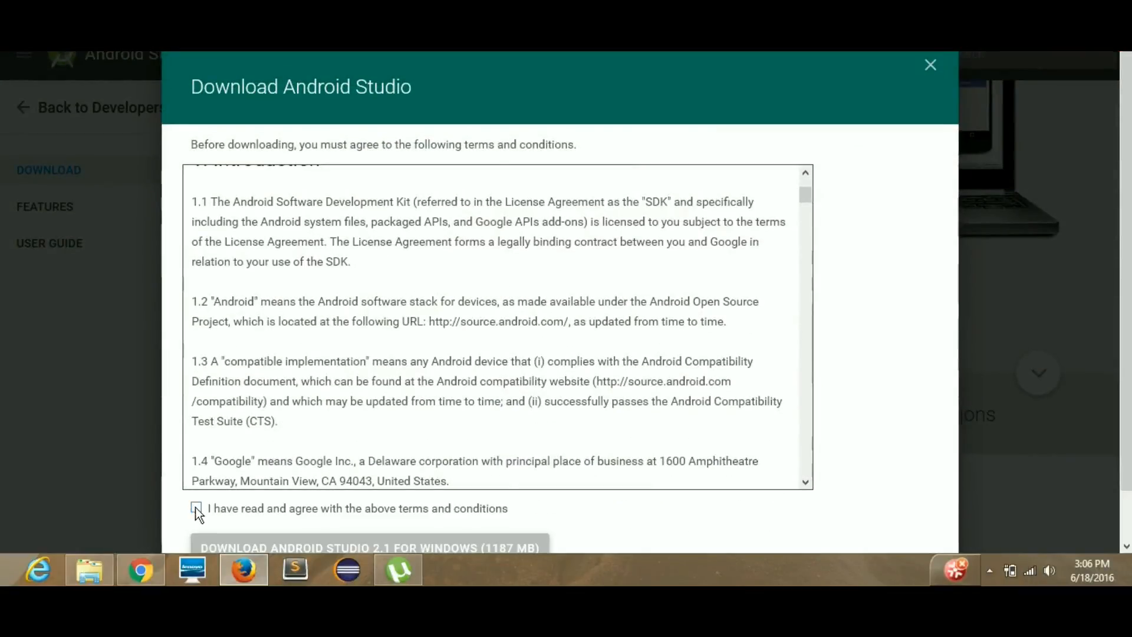
click(198, 508)
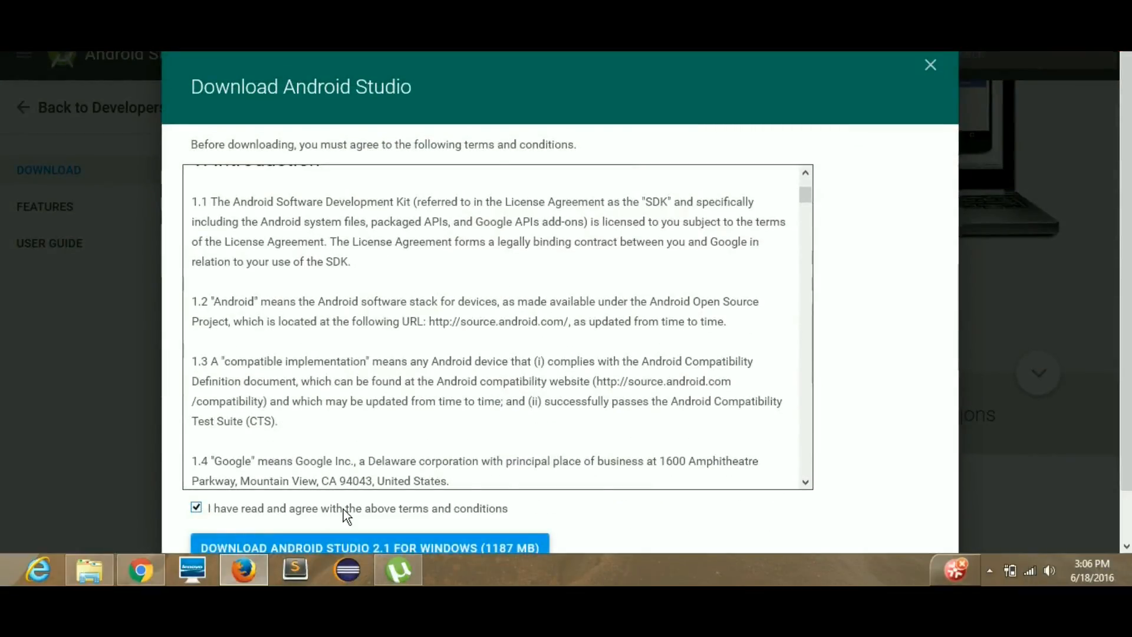
click(371, 547)
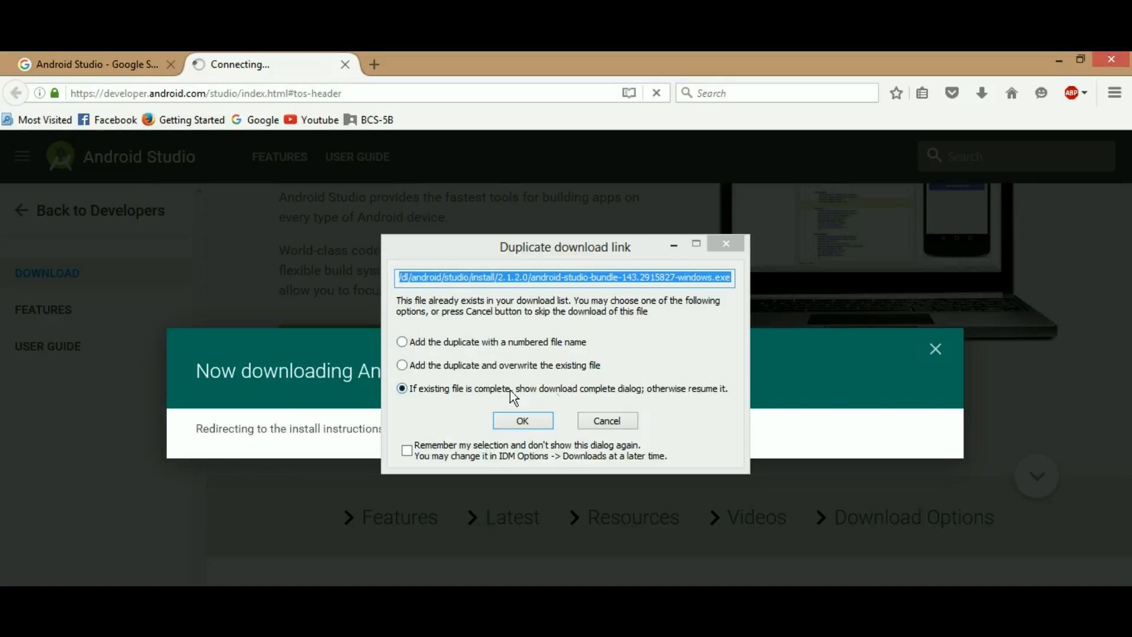
Cancel the duplicate download and close the Android Studio web page
click(608, 425)
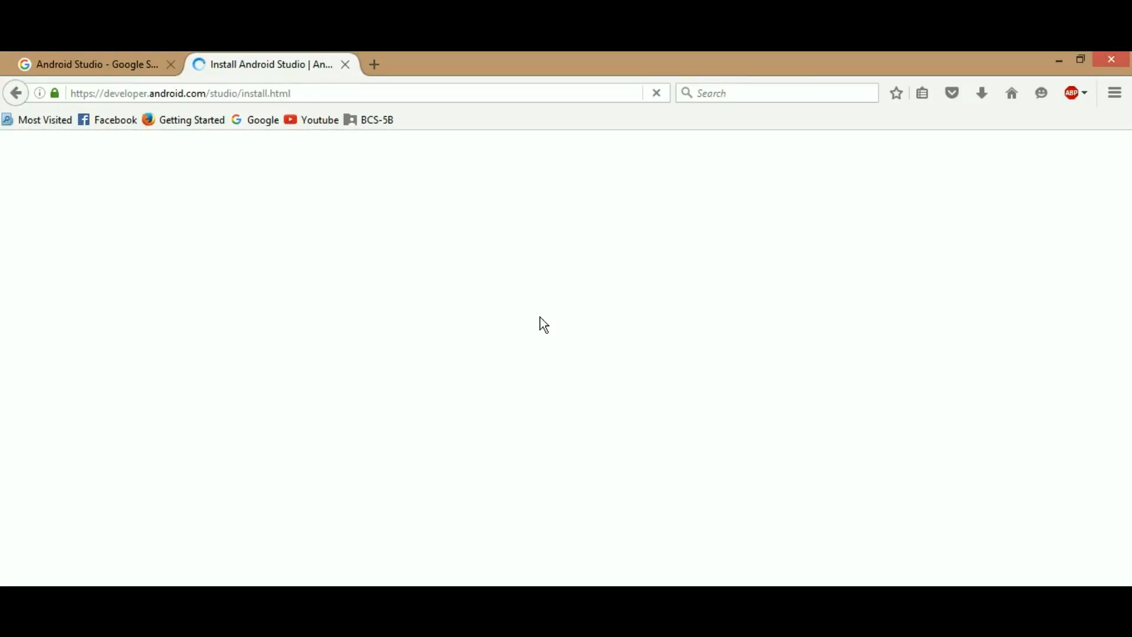
click(346, 64)
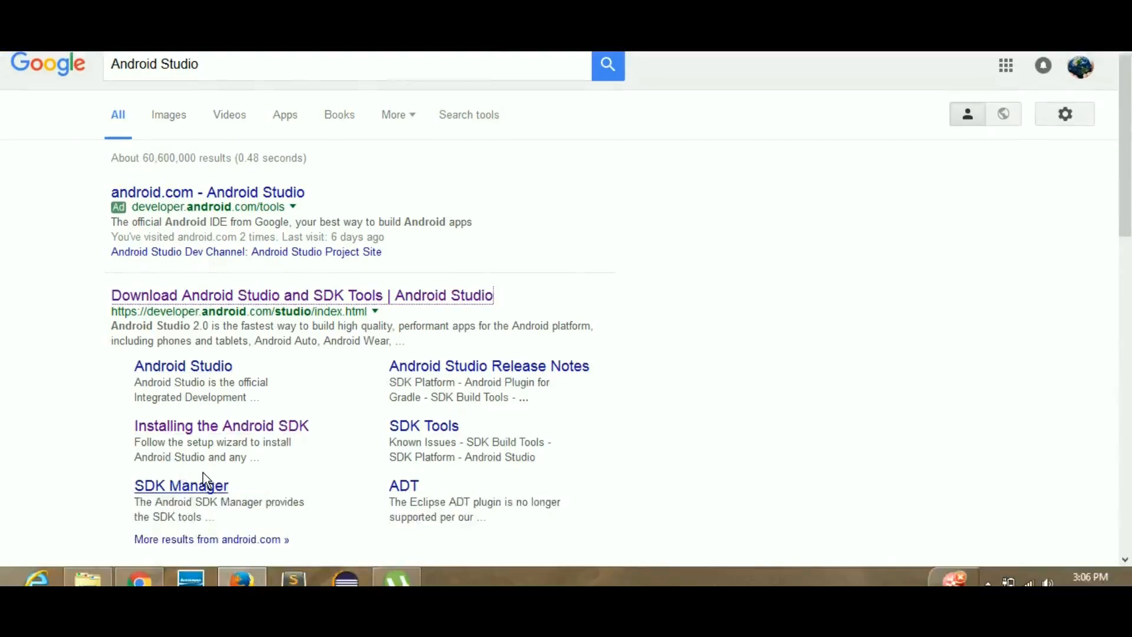
Switch to File Explorer and launch the android-studio-bundle-143.2915827 installer from the Programs folder in Downloads
click(89, 578)
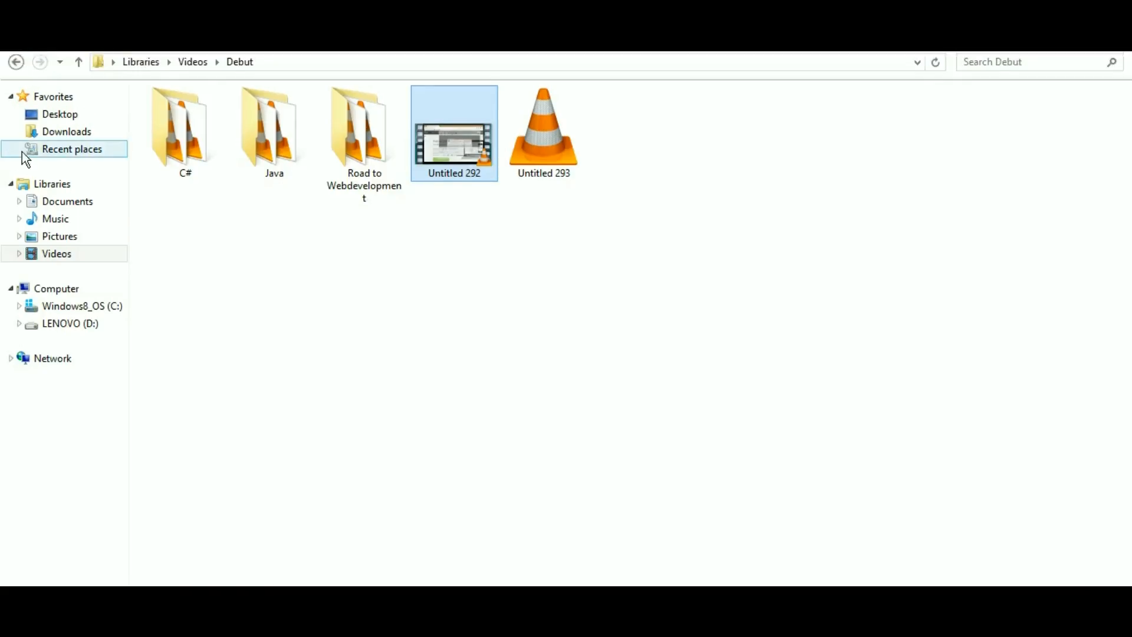
click(53, 133)
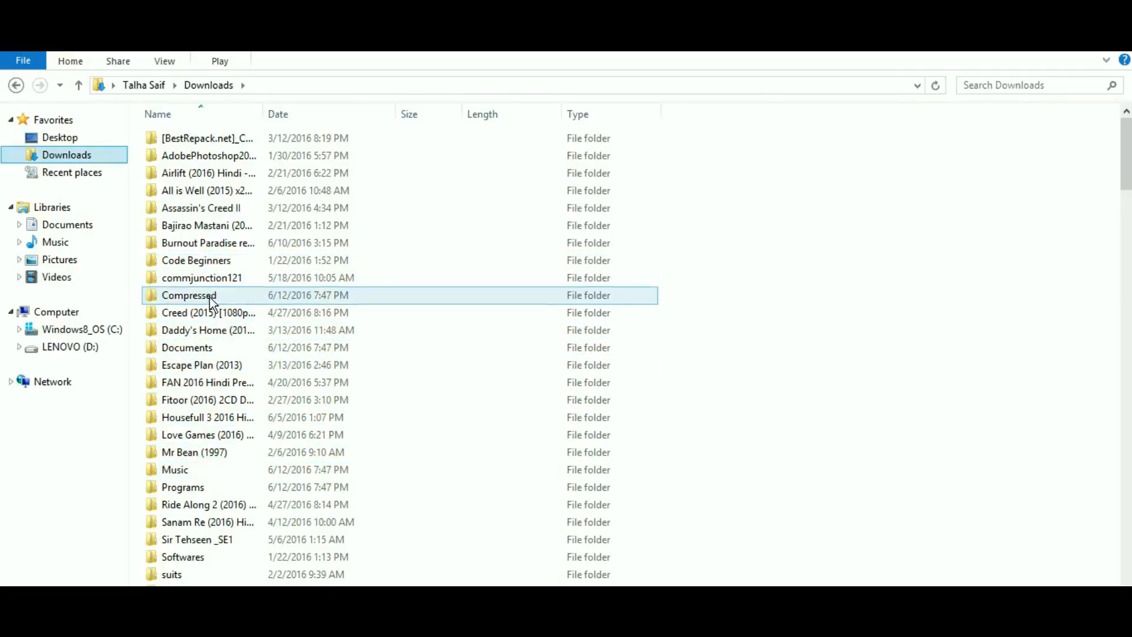
double_click(218, 487)
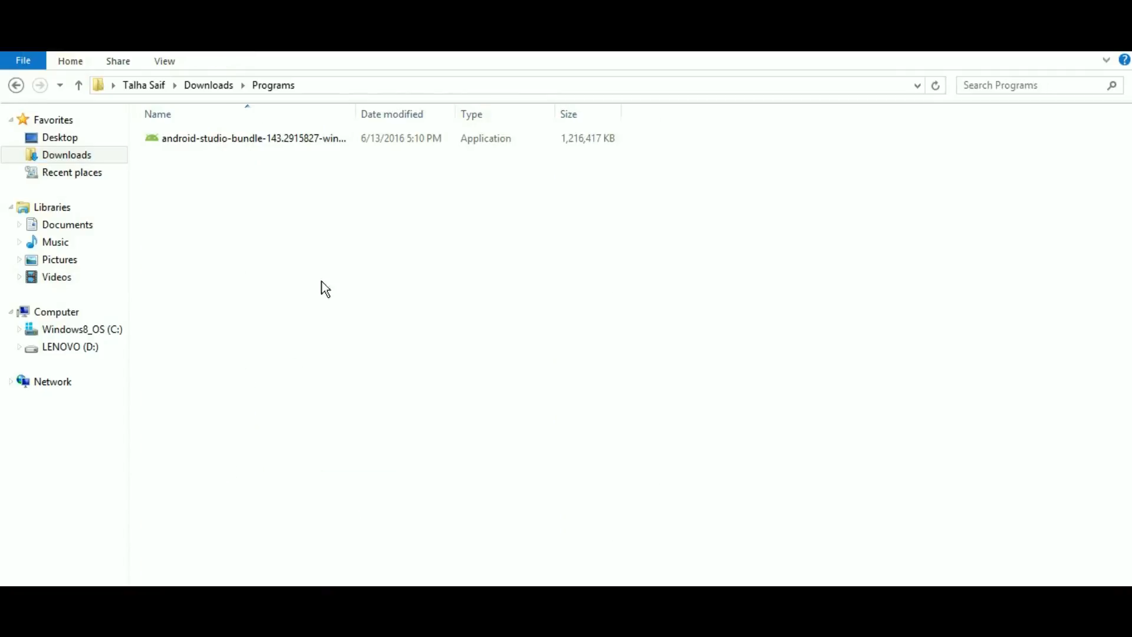
click(293, 159)
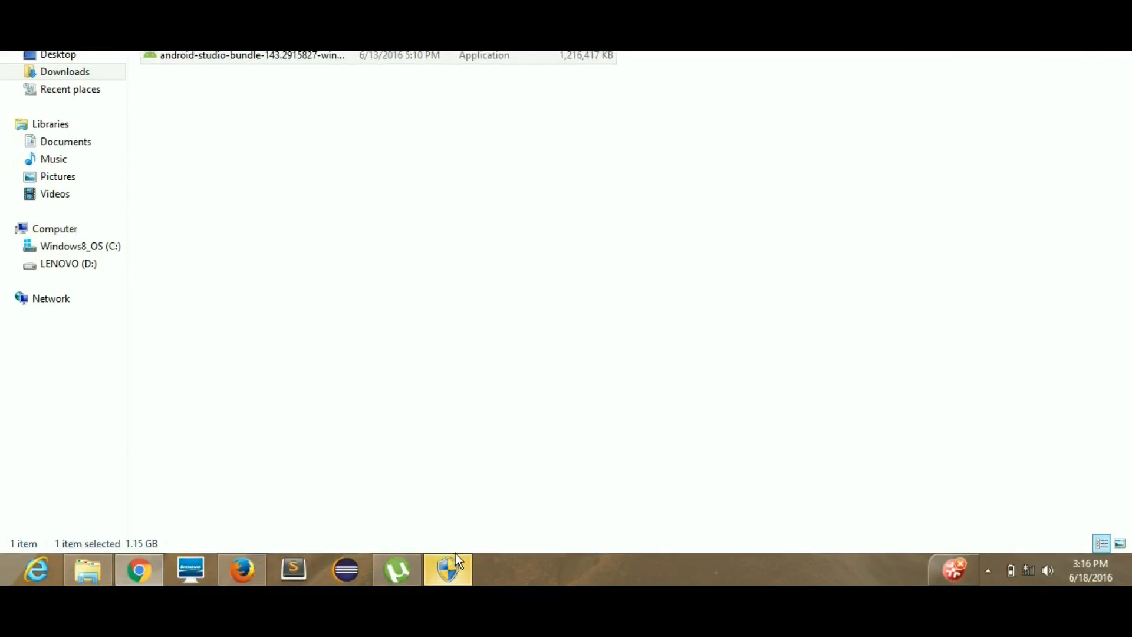
mouse_move(450, 573)
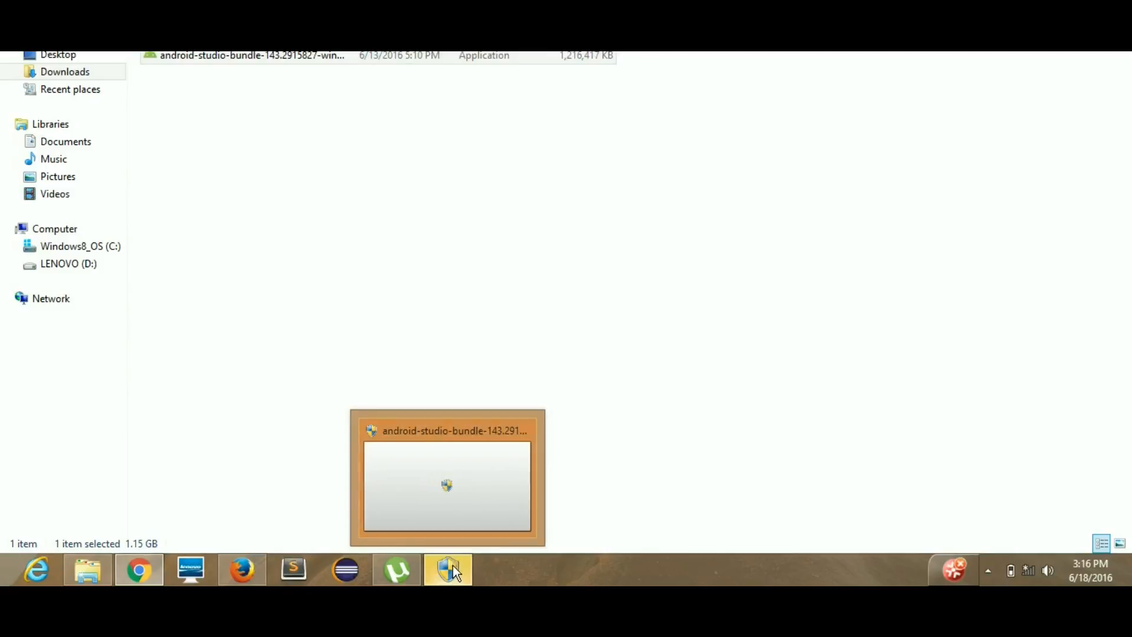
click(451, 572)
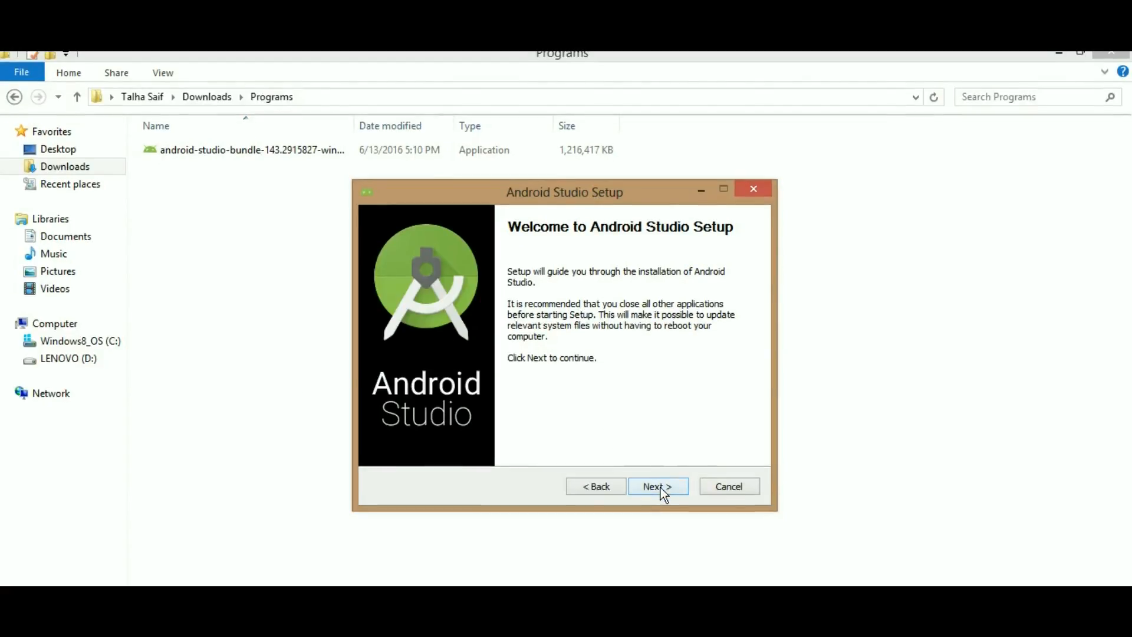
Proceed through Android Studio Setup with the Android SDK and Android Virtual Device components included, and accept the license agreement
click(661, 487)
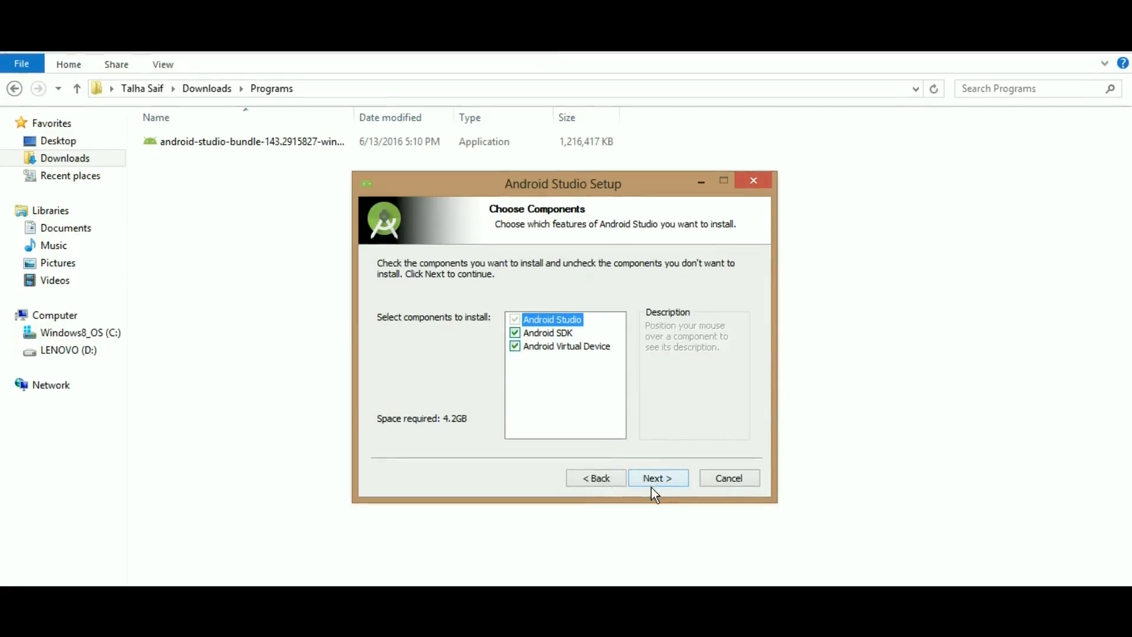
click(658, 476)
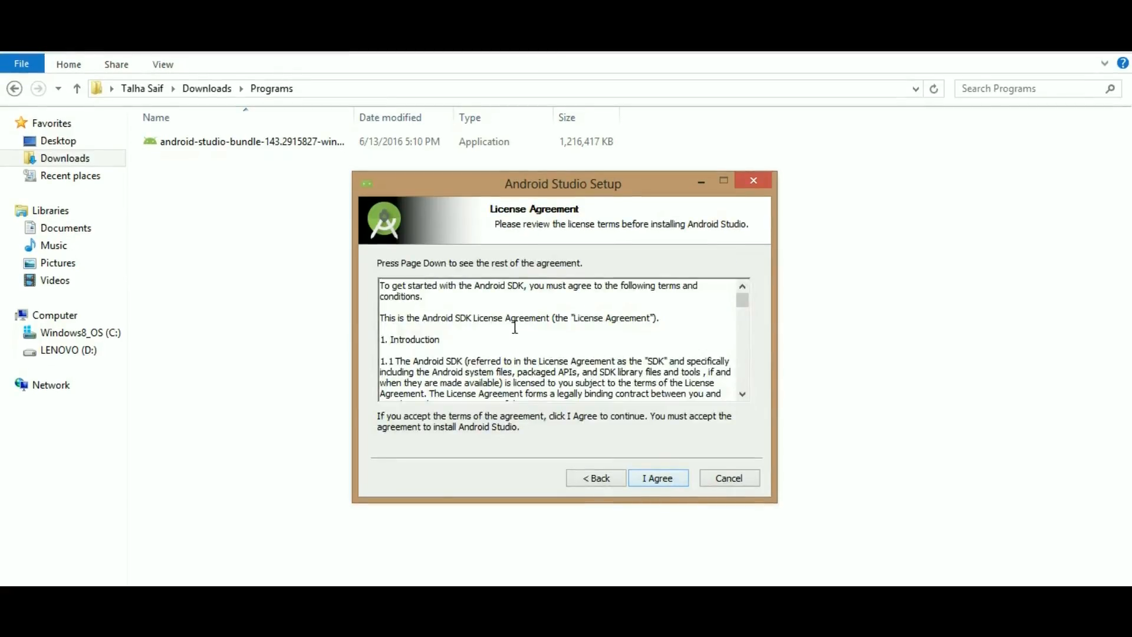
scroll(625, 312, down, 5)
scroll(624, 313, down, 10)
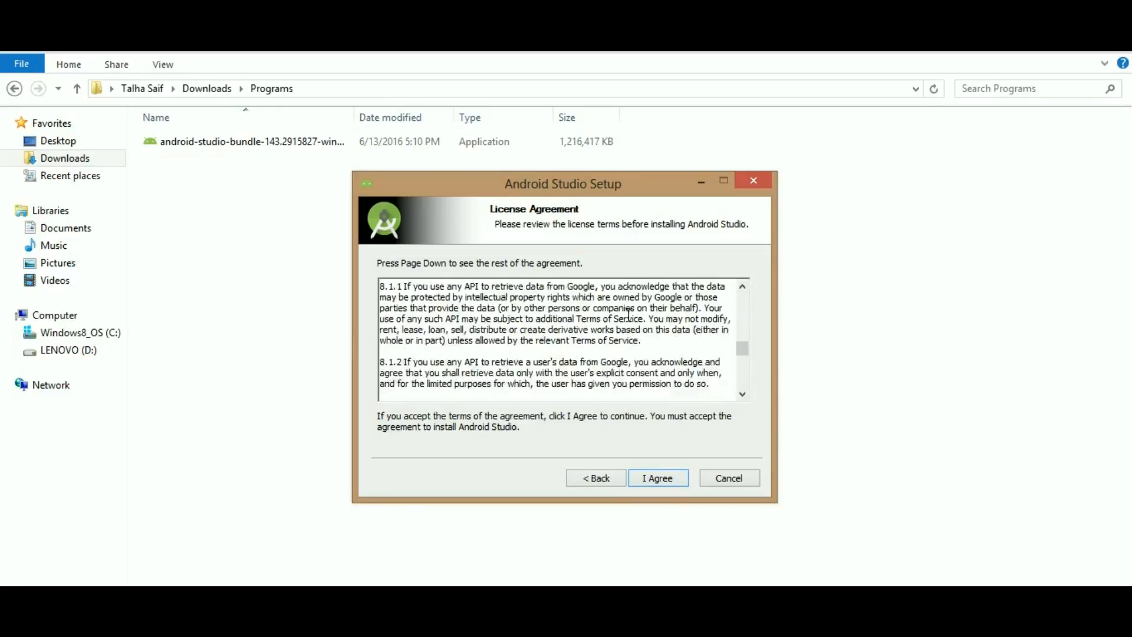
scroll(629, 313, down, 10)
click(664, 478)
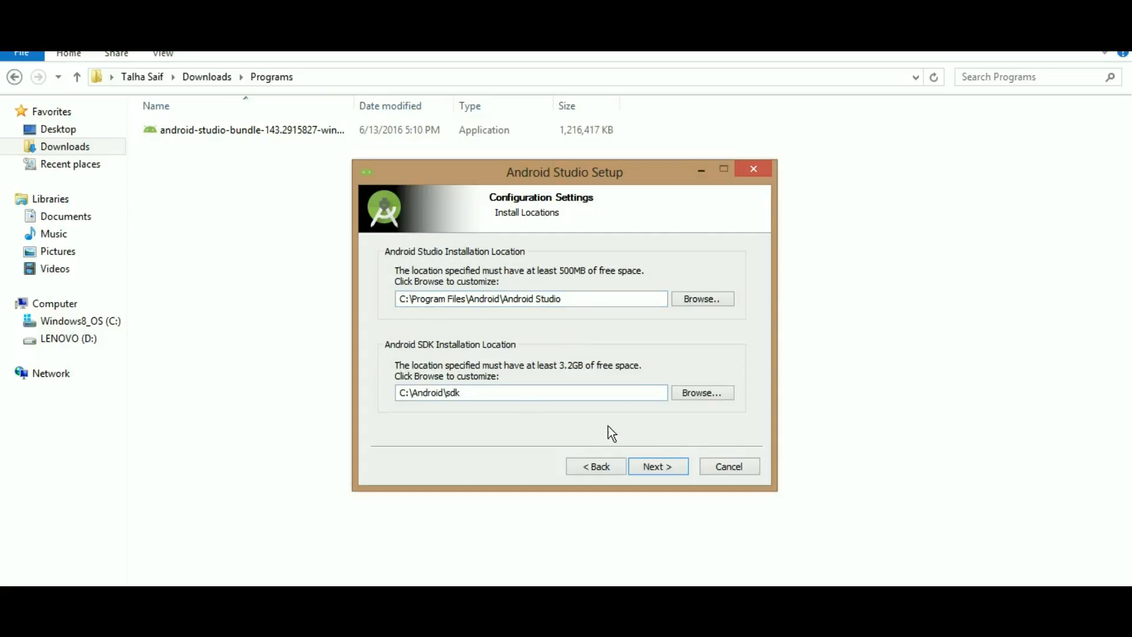
Keep the default install locations and the Android Studio Start Menu folder, and start the installation
click(649, 465)
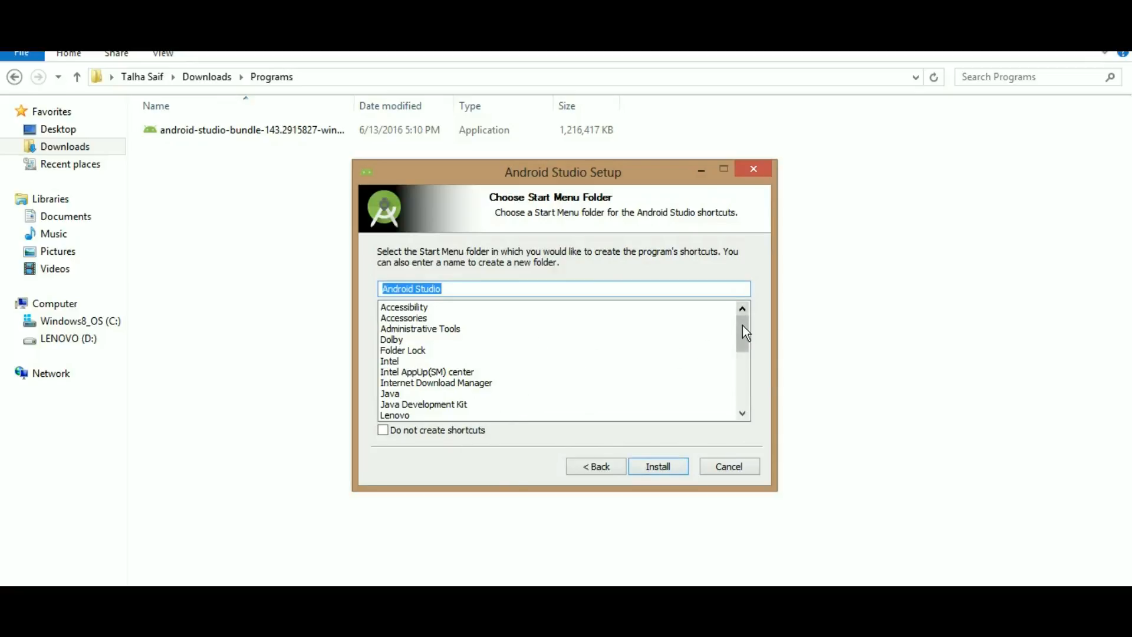
drag(745, 333, 750, 298)
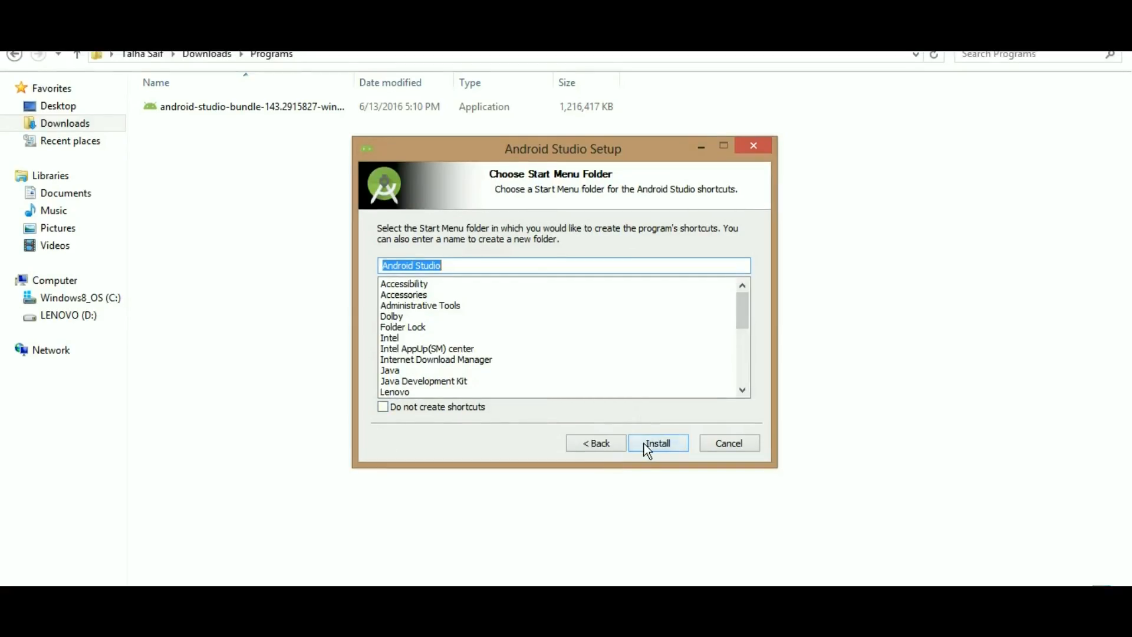
click(644, 442)
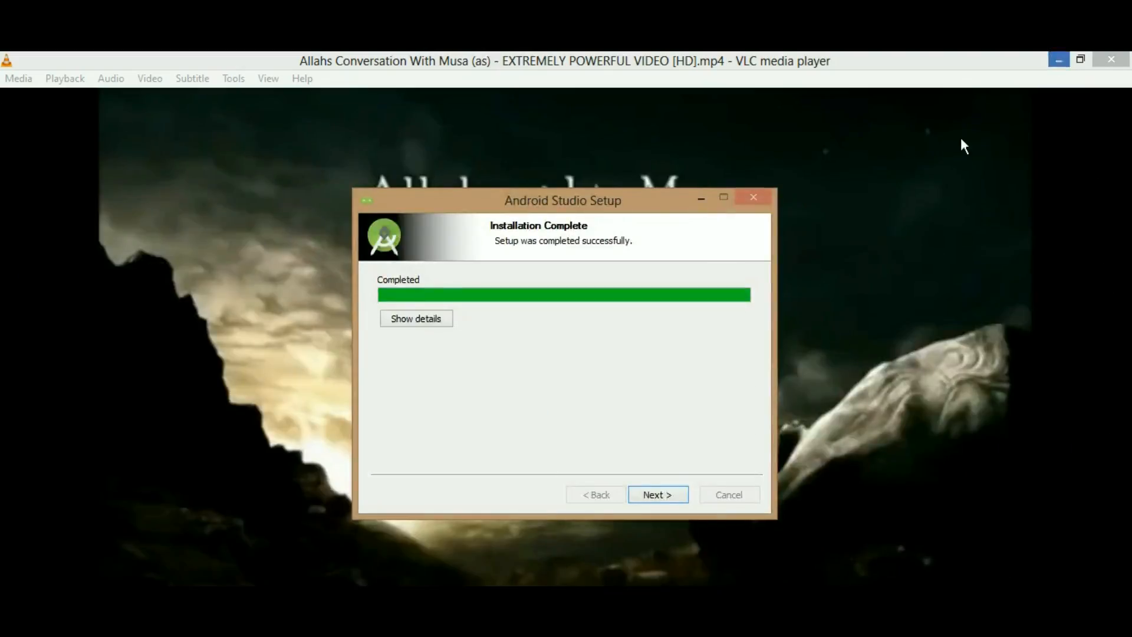
Minimize the VLC and browser windows and finish Android Studio Setup with Start Android Studio enabled
click(1062, 60)
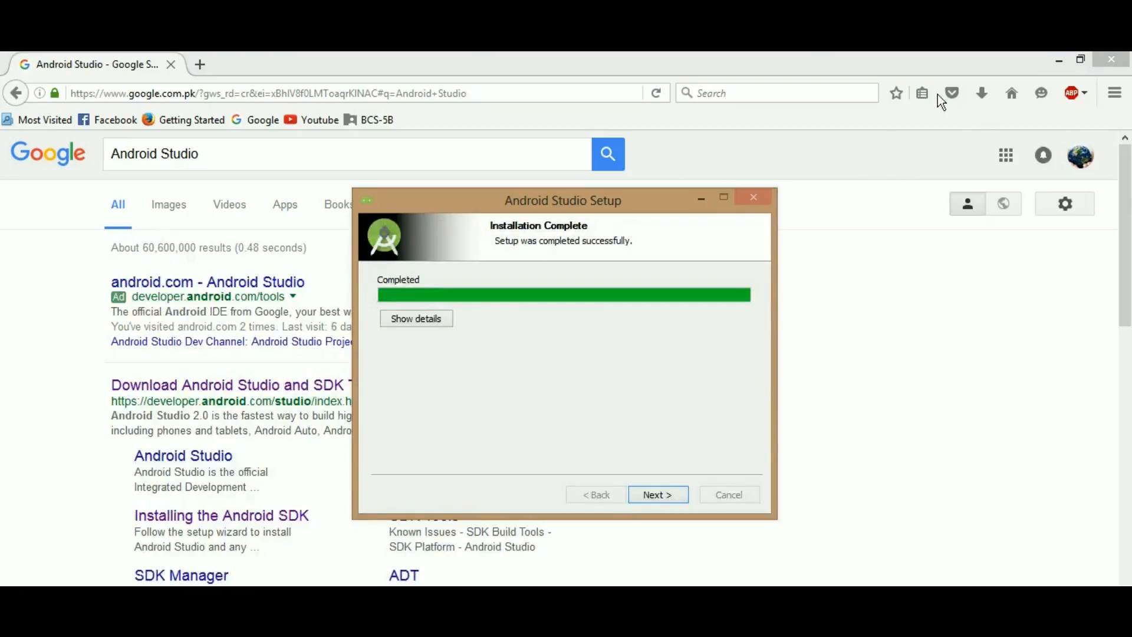
click(1059, 61)
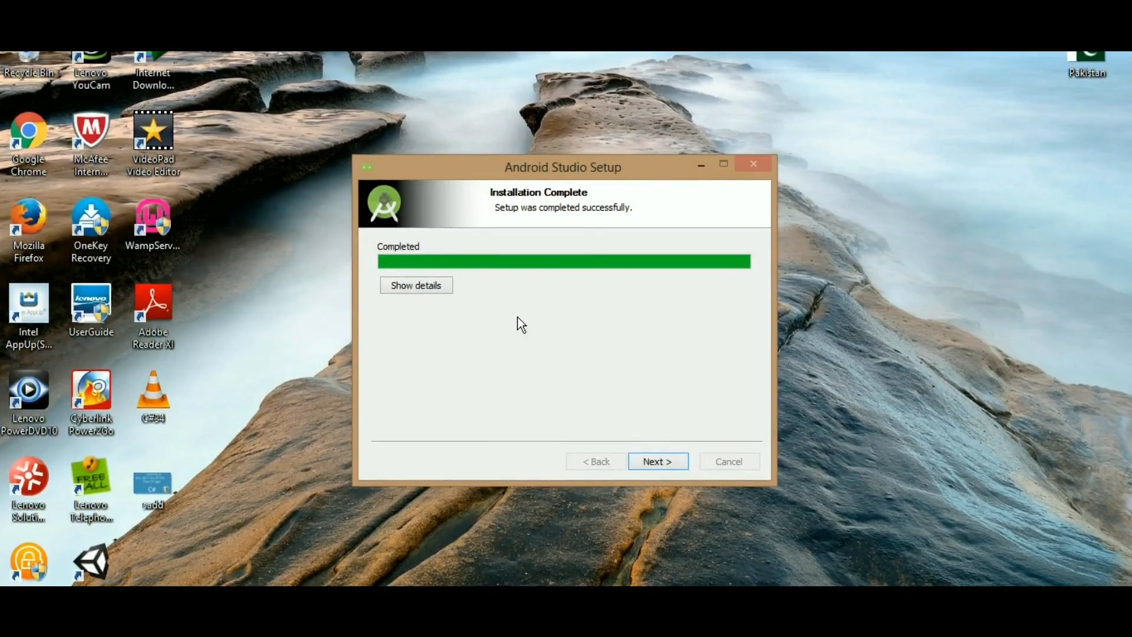
click(658, 462)
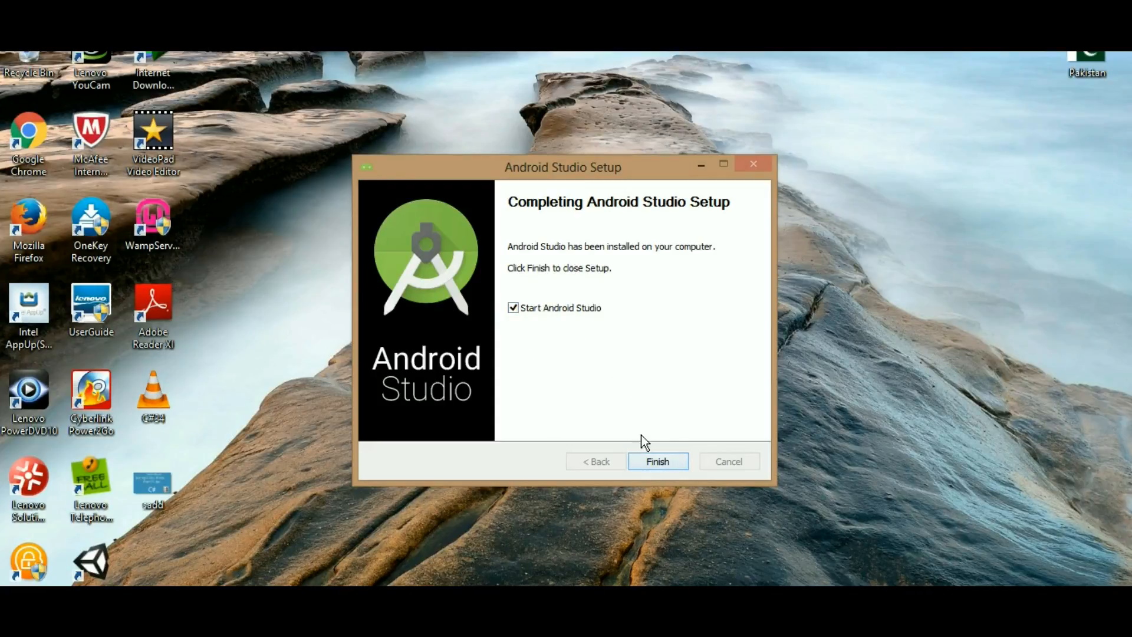
click(653, 465)
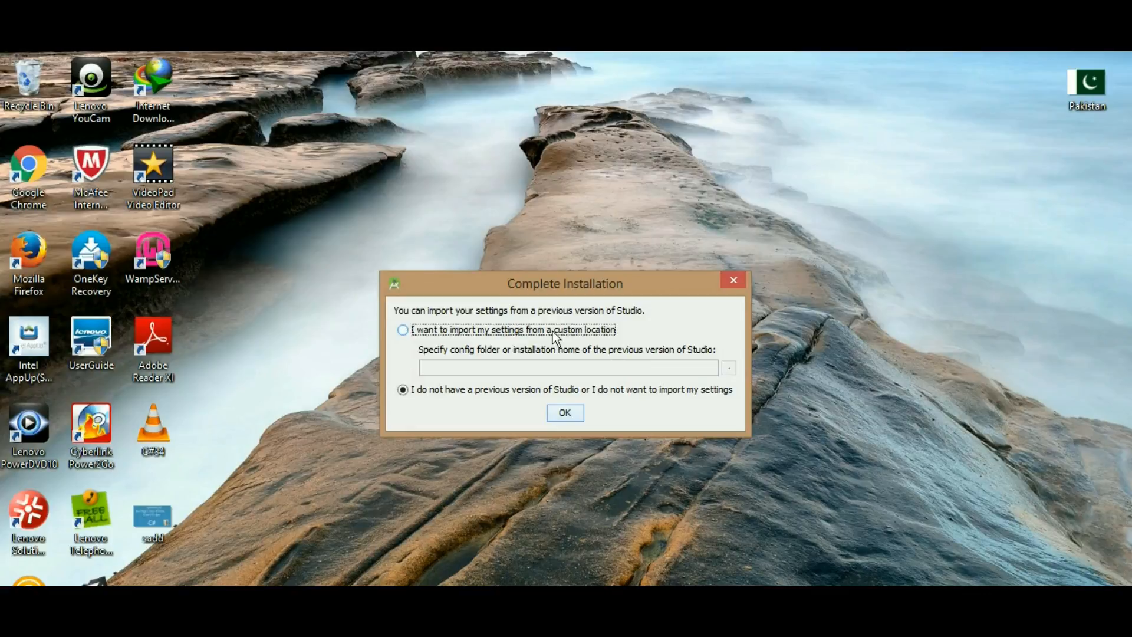
Complete the installation without importing settings from a previous version of Studio
drag(575, 291, 596, 207)
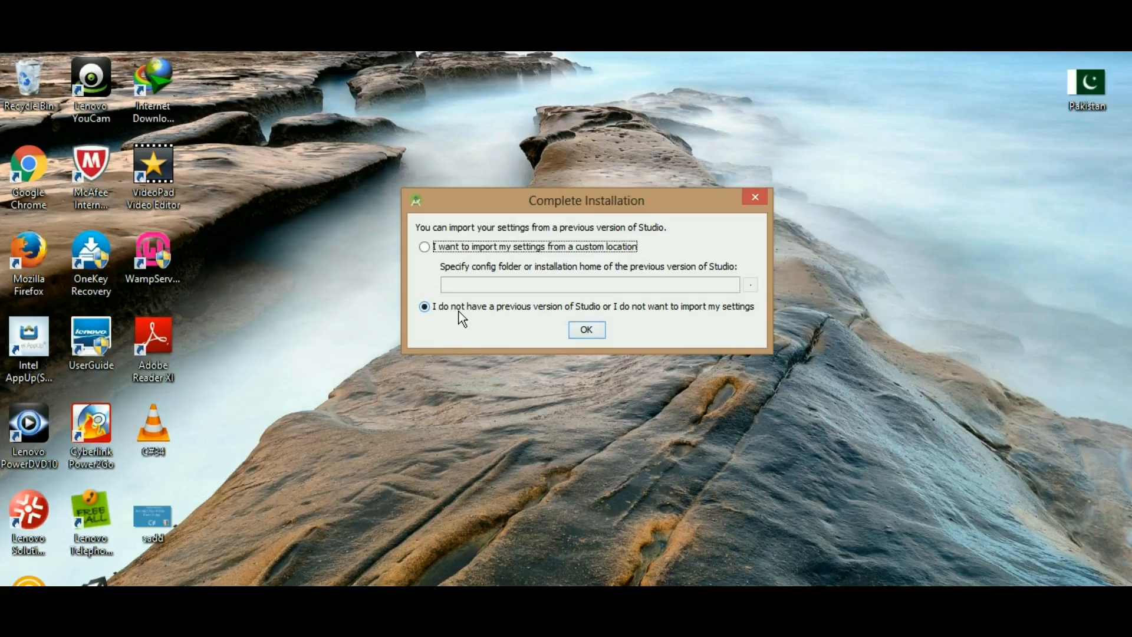
click(425, 306)
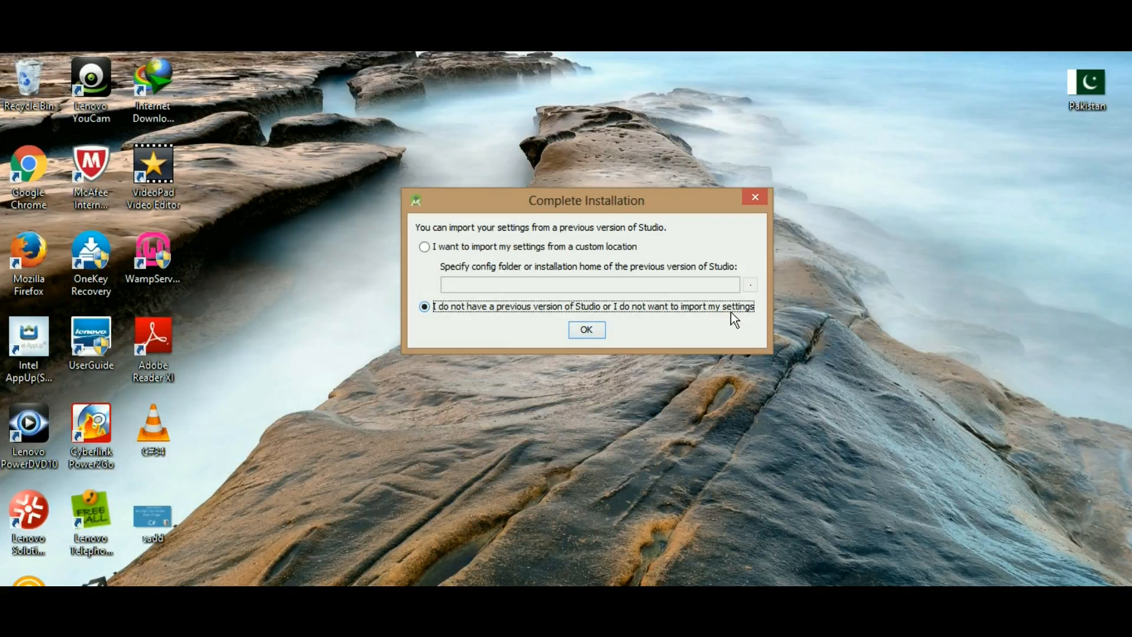
click(579, 328)
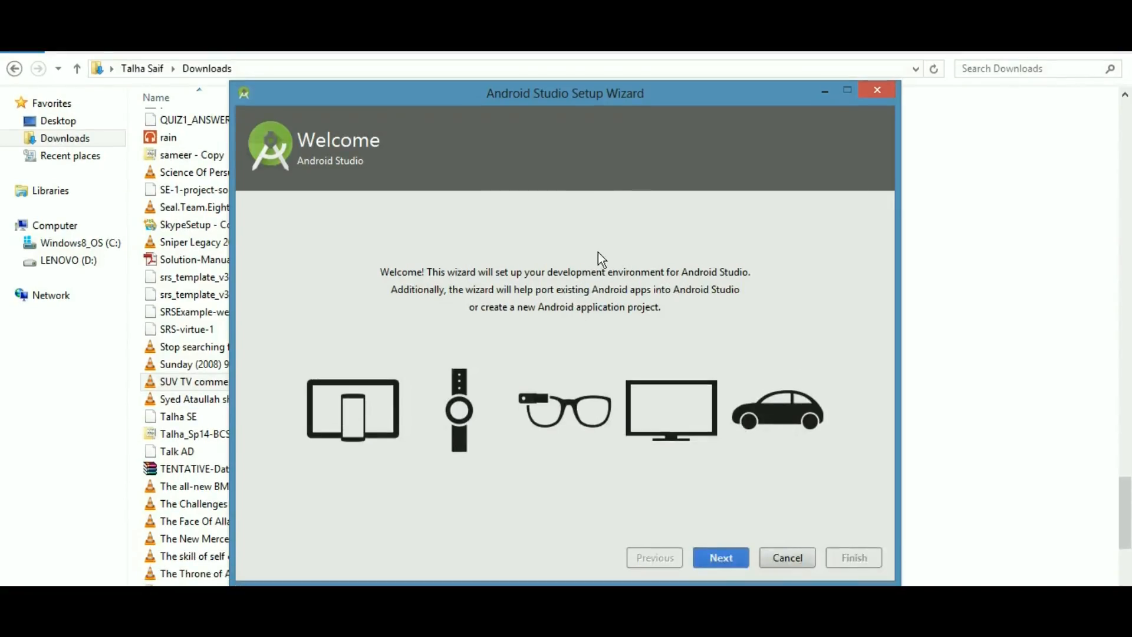
Proceed past the Setup Wizard's welcome page and choose the Standard install type
drag(600, 102, 568, 57)
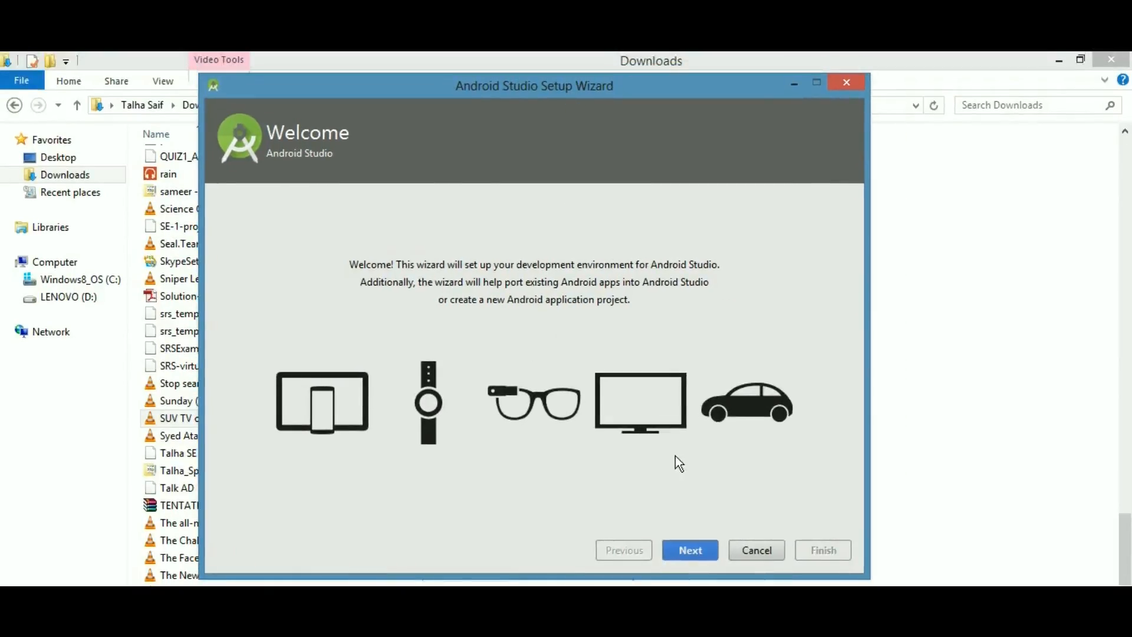
click(697, 556)
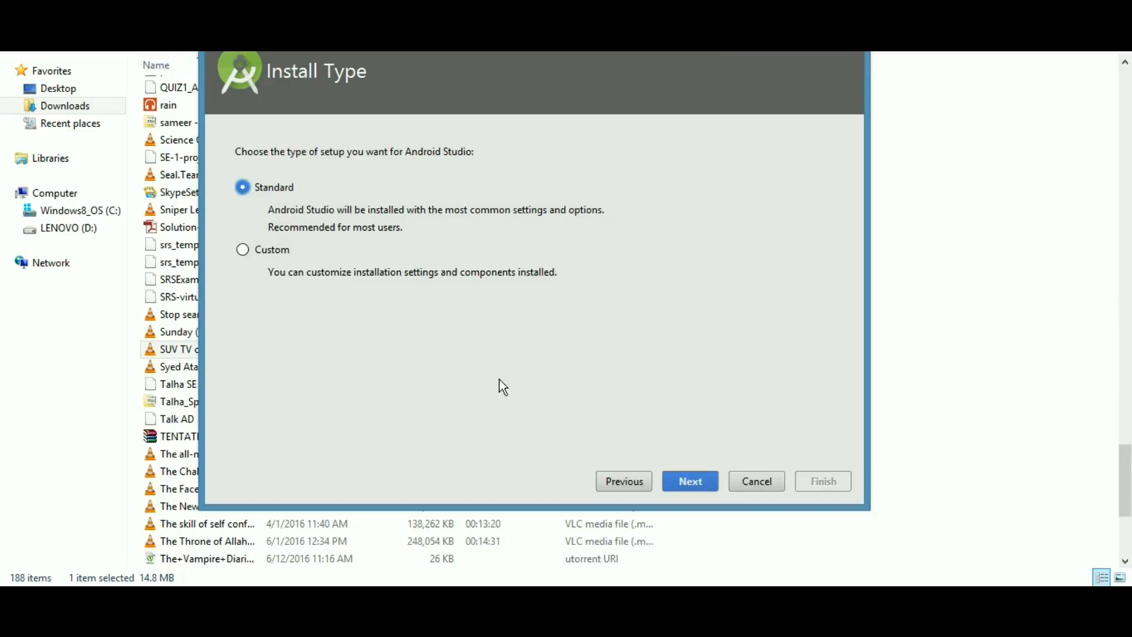
click(699, 483)
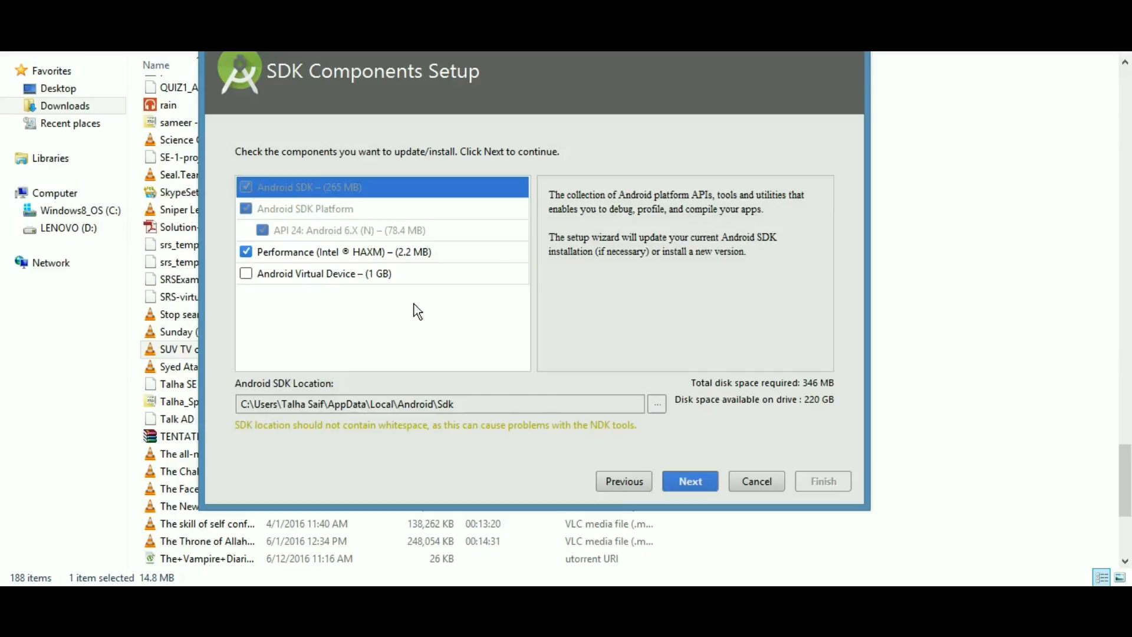
Include the Android Virtual Device in the SDK components to install
click(253, 274)
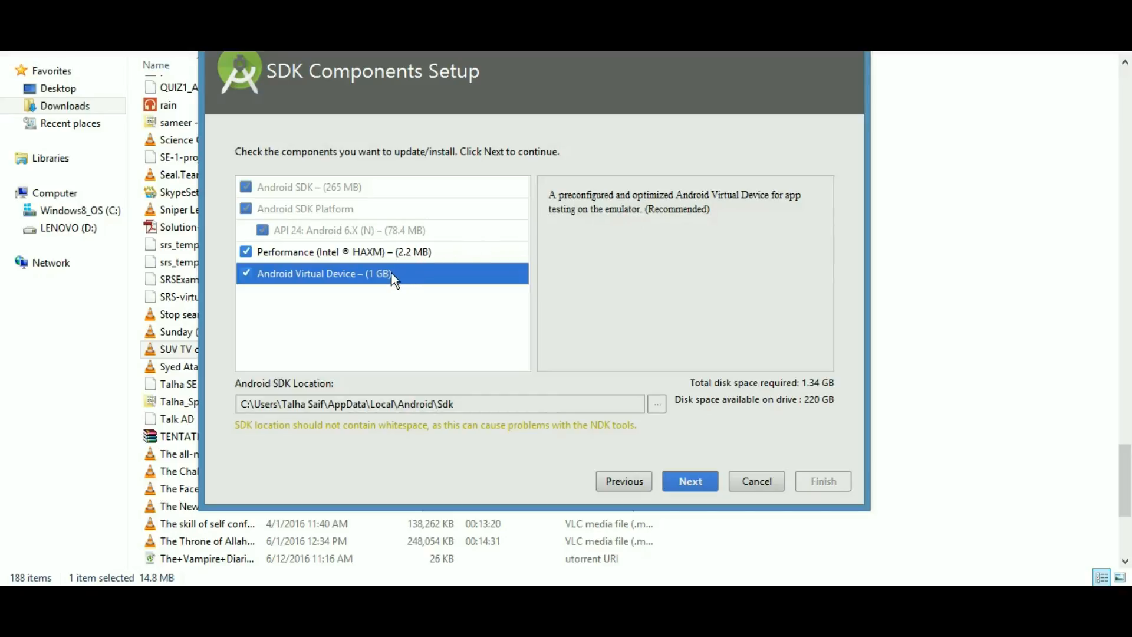
click(246, 274)
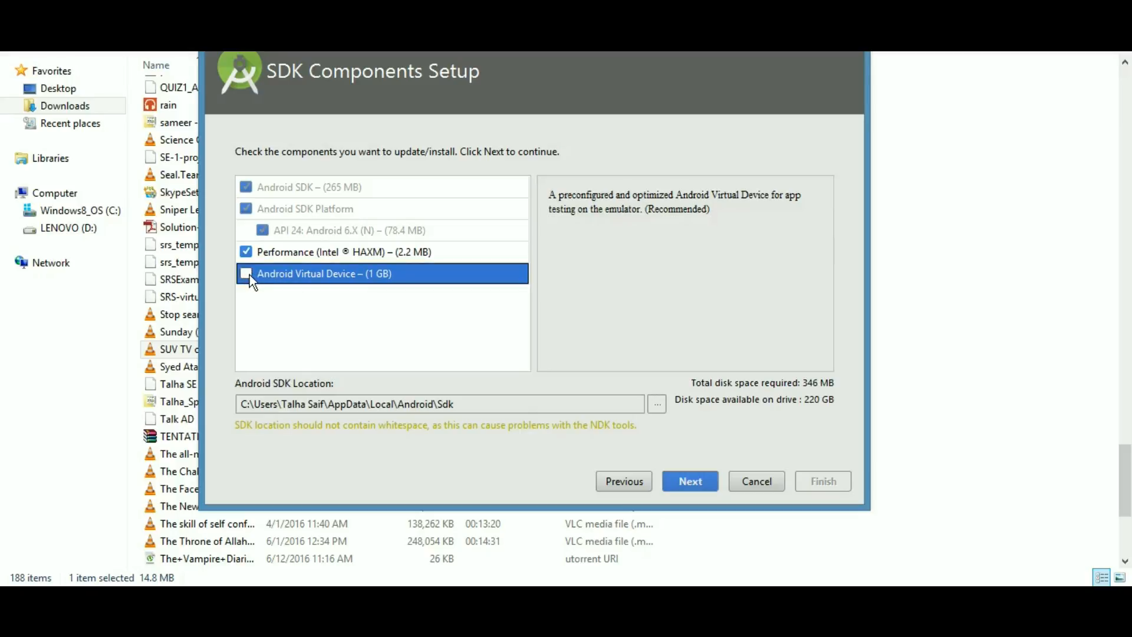
click(246, 274)
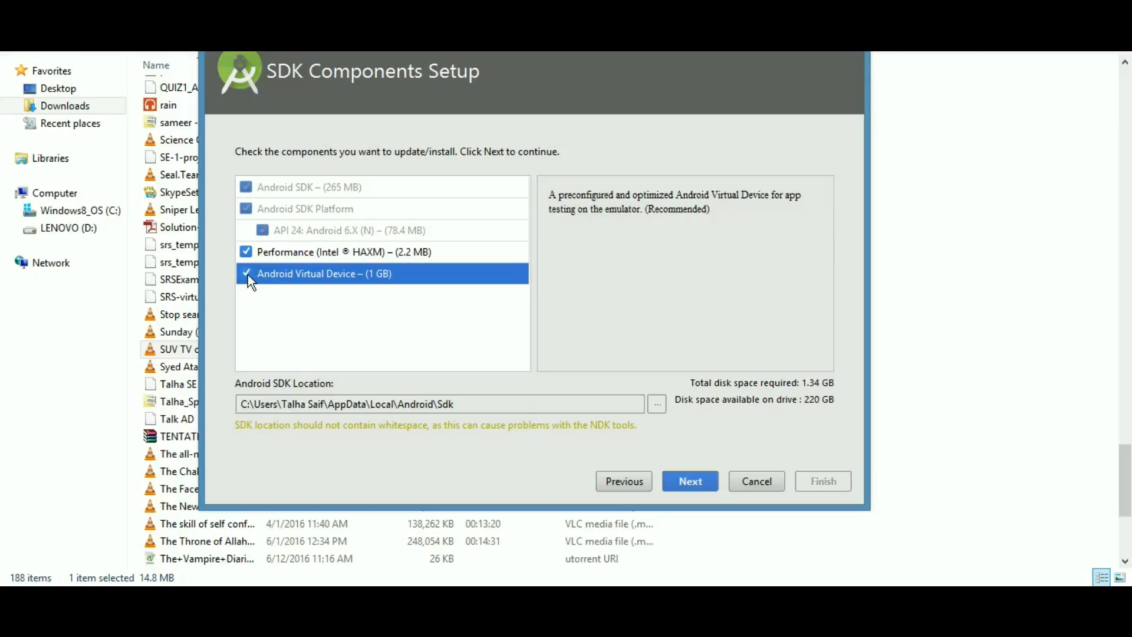
Examine the Performance (Intel HAXM) and Android Virtual Device components, leaving both included in the installation
click(246, 275)
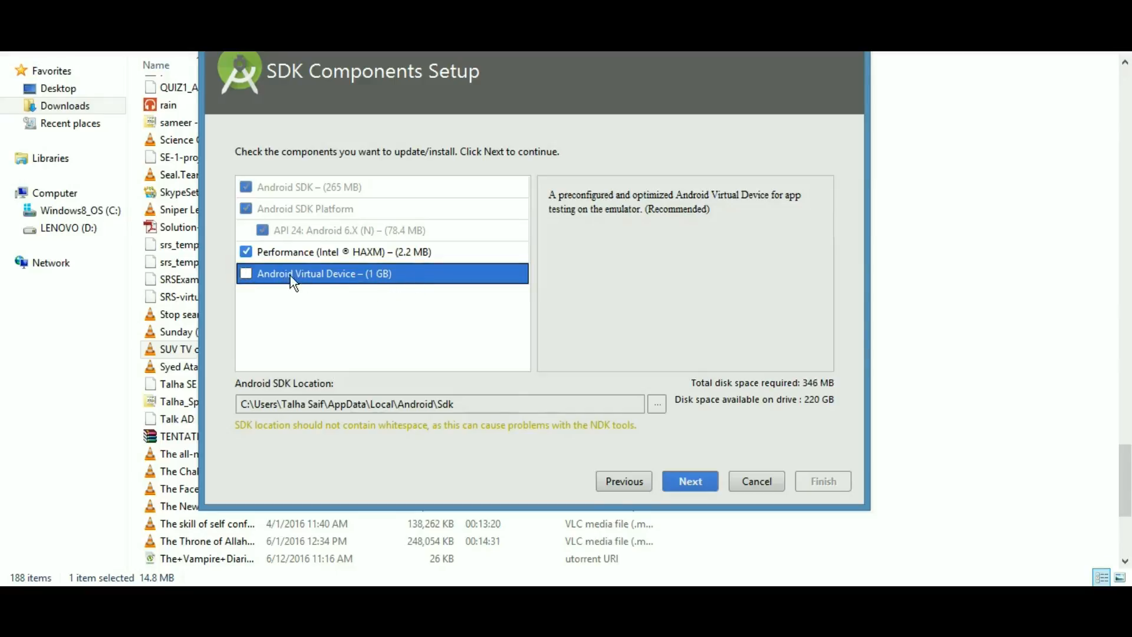
click(246, 275)
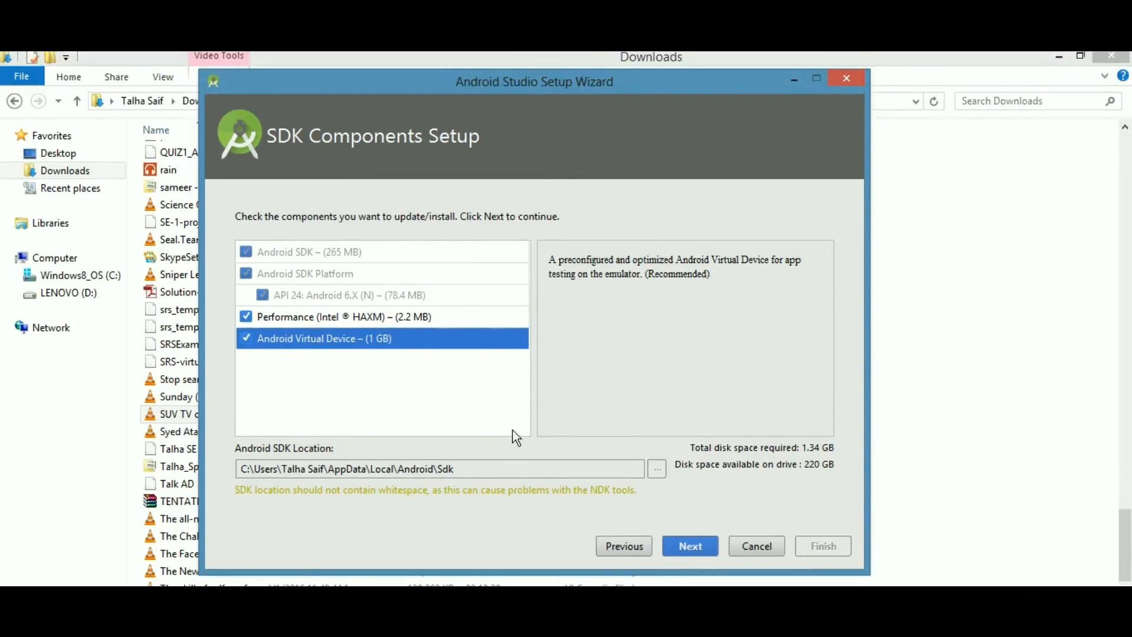
click(399, 317)
click(332, 337)
click(249, 336)
click(246, 319)
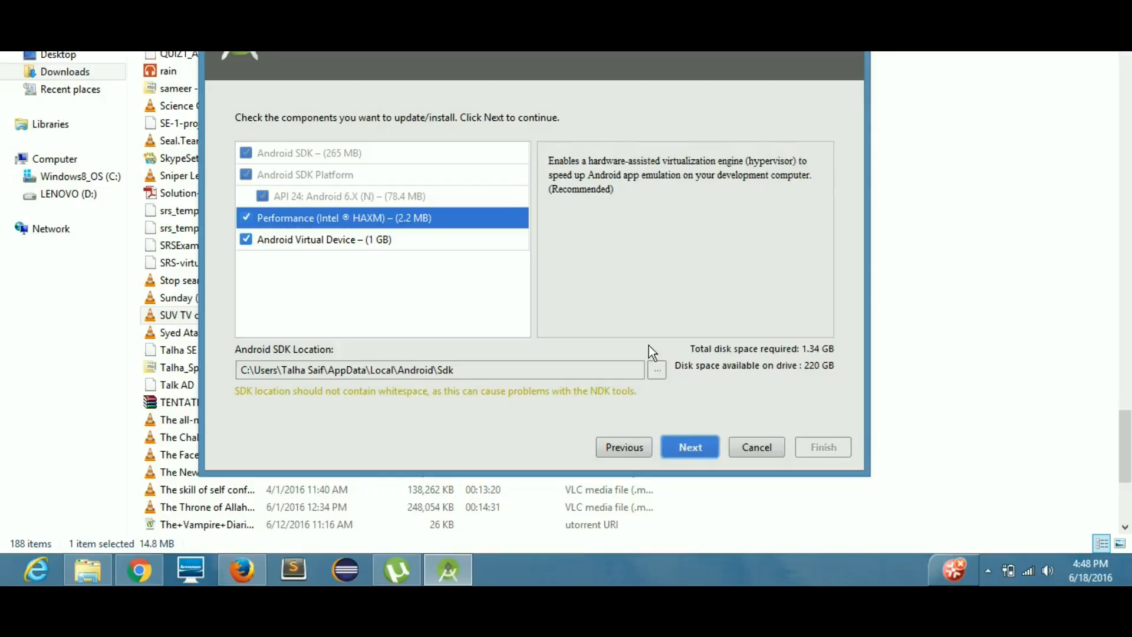
Accept the selected SDK components, review the full settings summary, and finish the wizard's configuration to start the component download
click(689, 448)
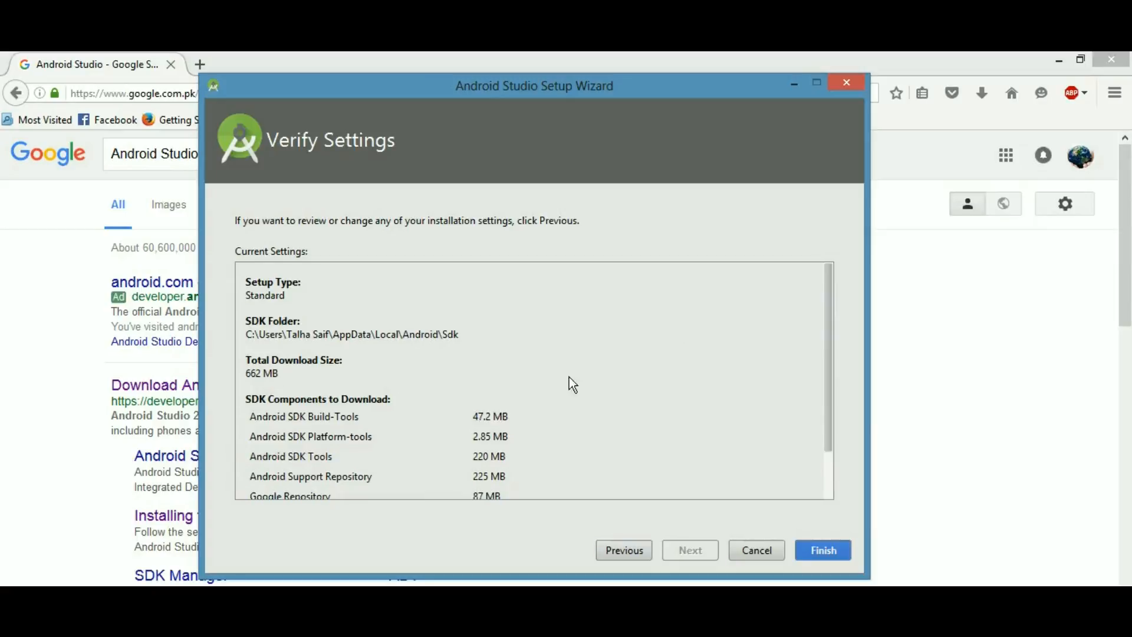
drag(826, 384, 826, 430)
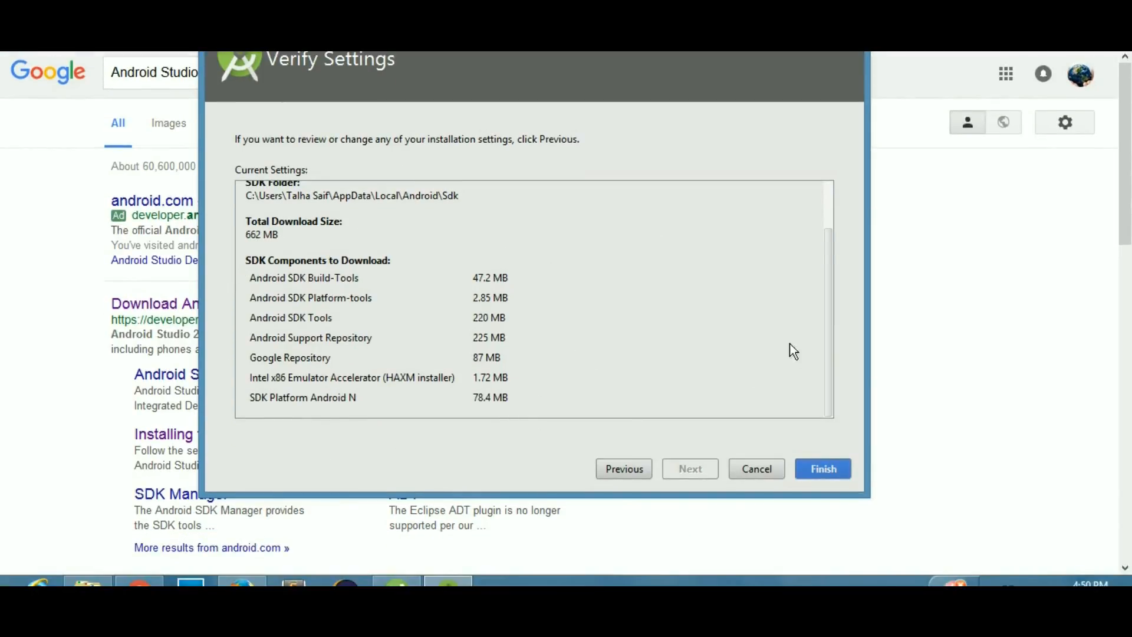
click(833, 468)
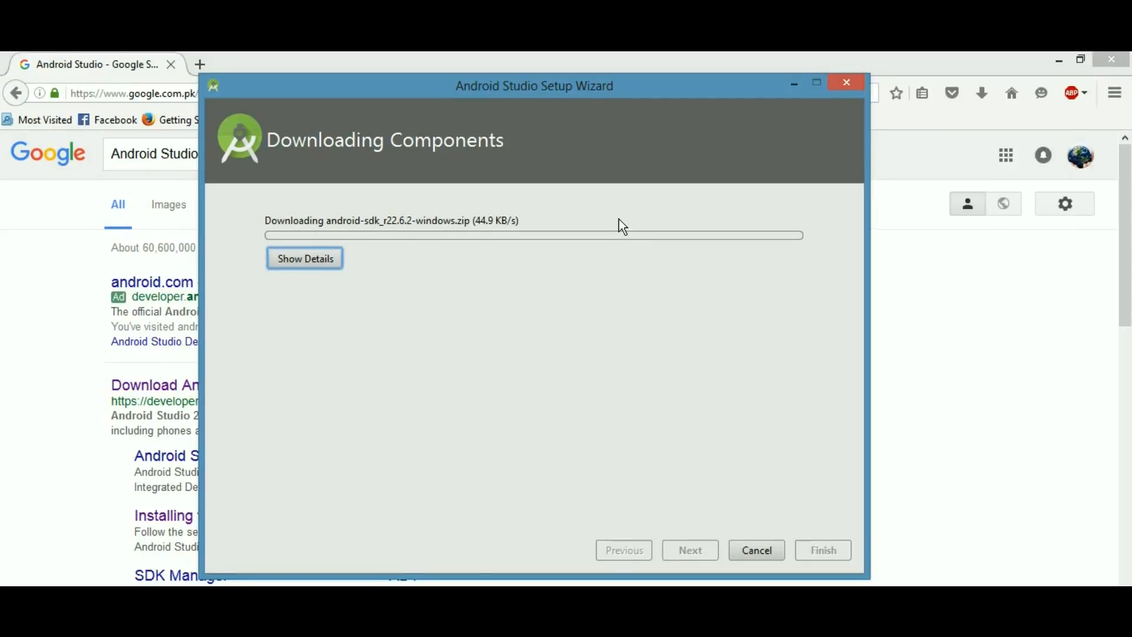
drag(546, 85, 542, 85)
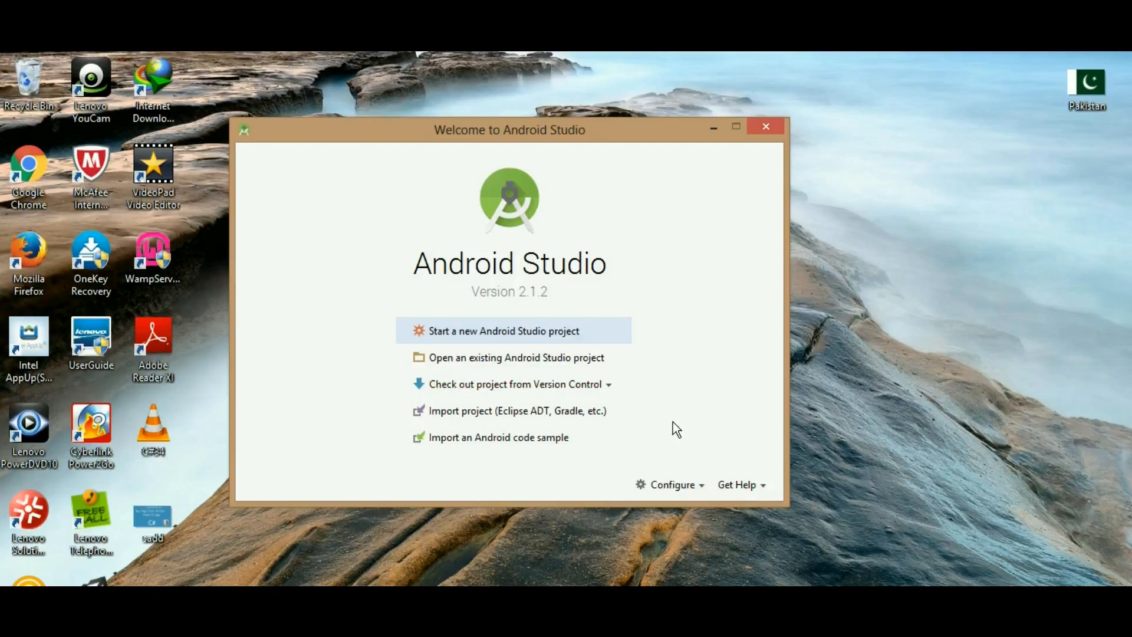
View the version control systems available for checking out a project and start a new Android Studio project
click(610, 391)
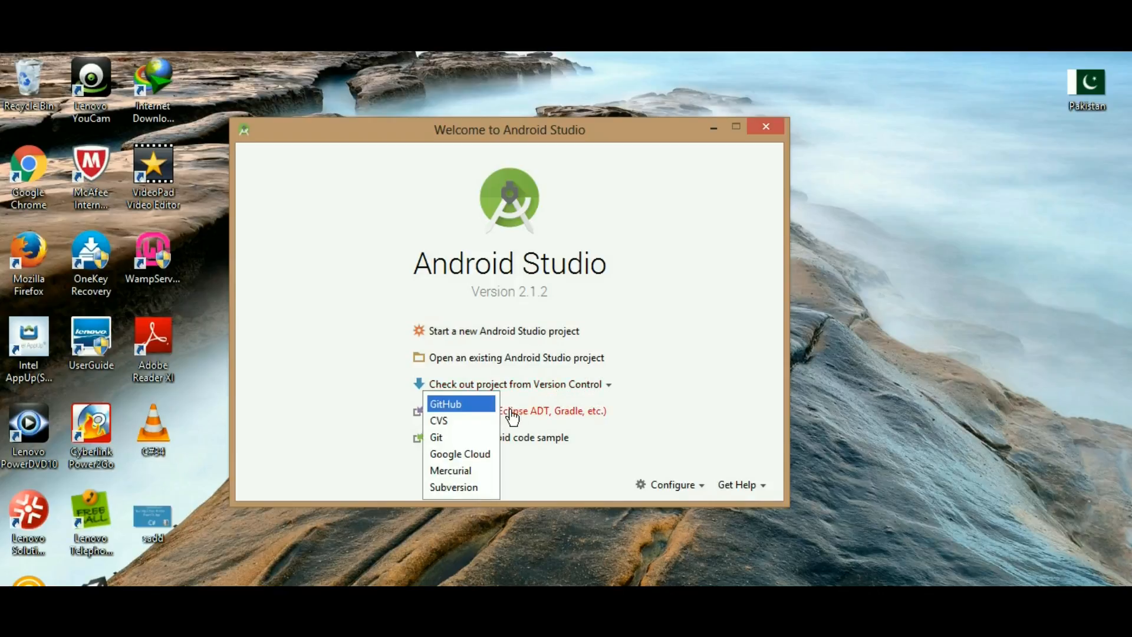
click(643, 391)
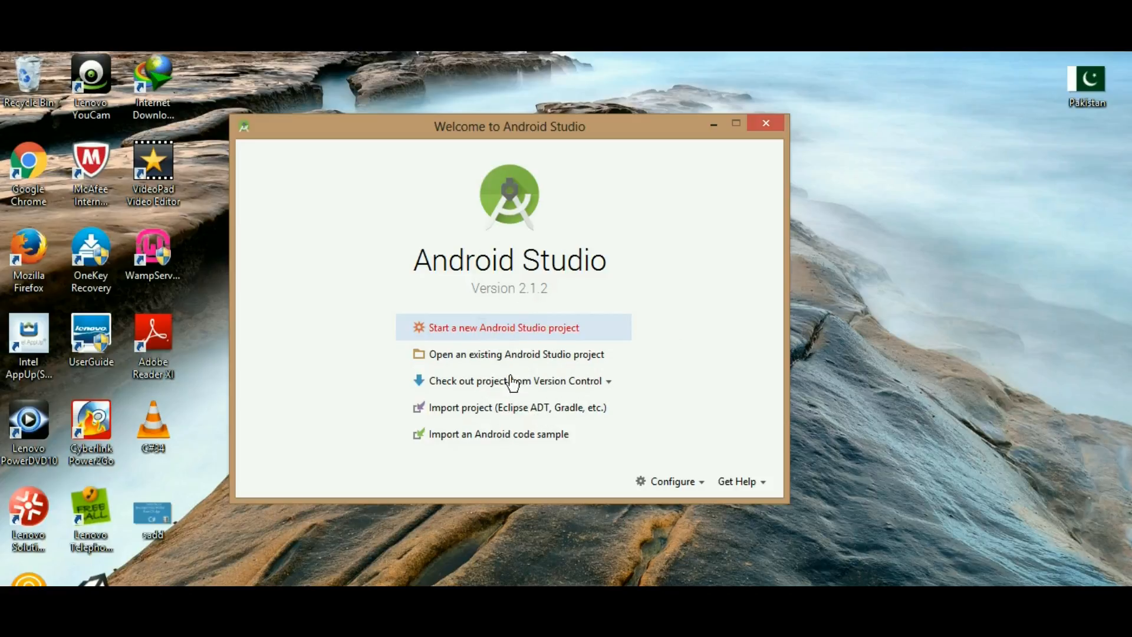
key(Return)
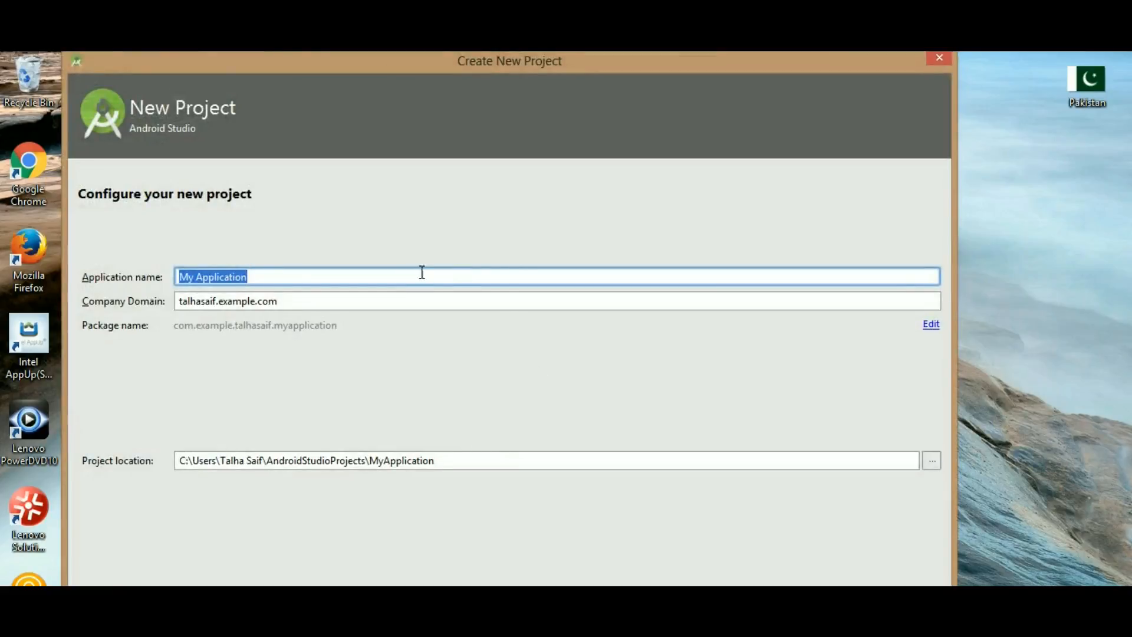